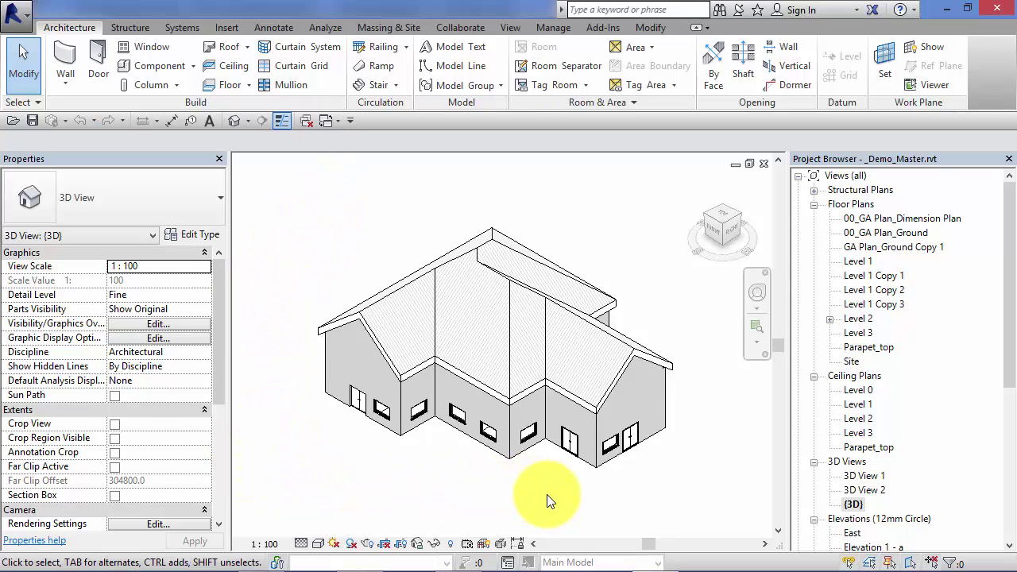
Step: Inspect the left gable wall, a front window's level value and the roof in the 3D model
{"action": "left_click", "coordinate": [336, 399]}
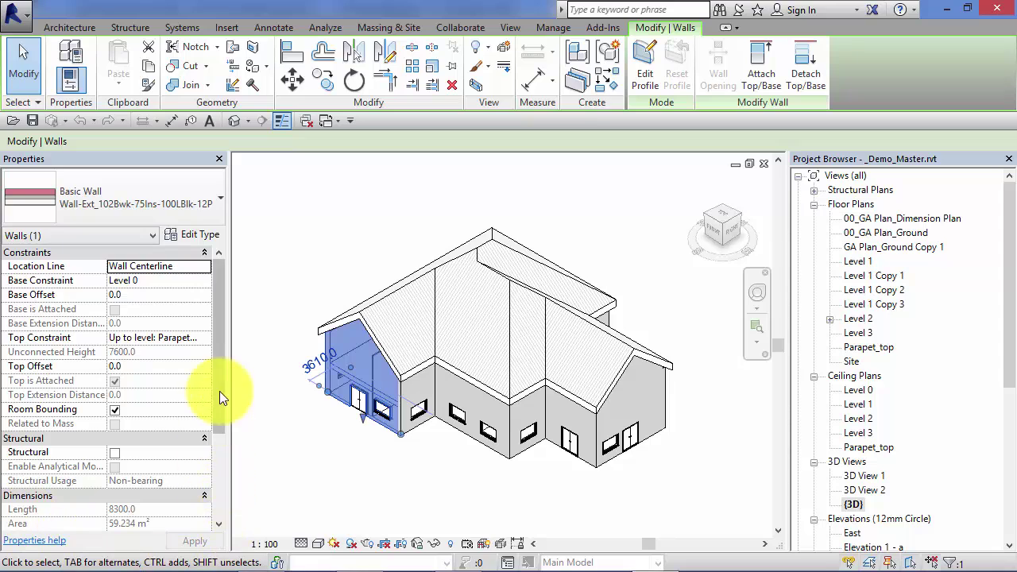
{"action": "mouse_move", "coordinate": [218, 291]}
{"action": "left_mouse_down"}
{"action": "mouse_move", "coordinate": [224, 376]}
{"action": "mouse_move", "coordinate": [219, 296]}
{"action": "left_mouse_up"}
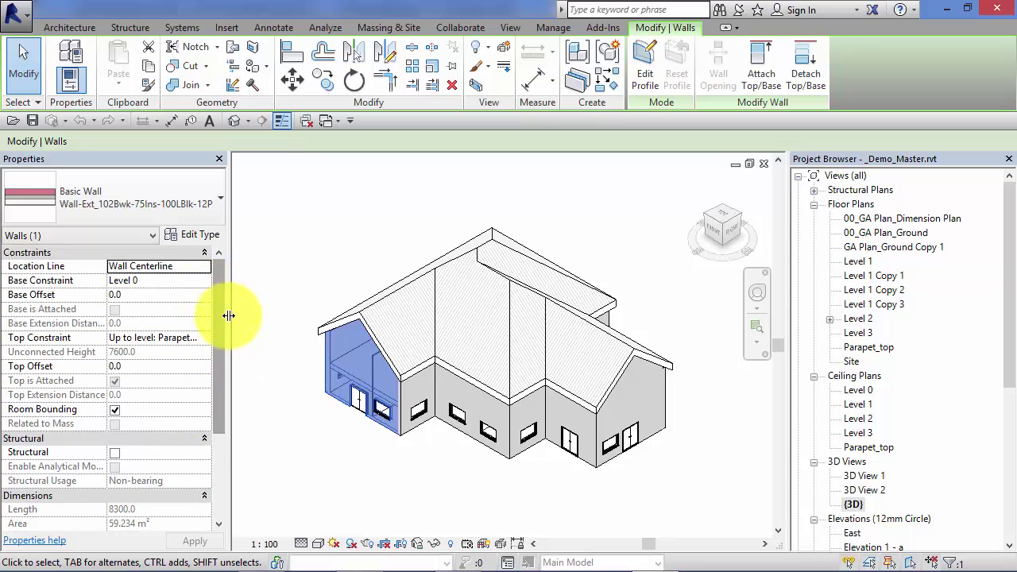
{"action": "left_click", "coordinate": [425, 467]}
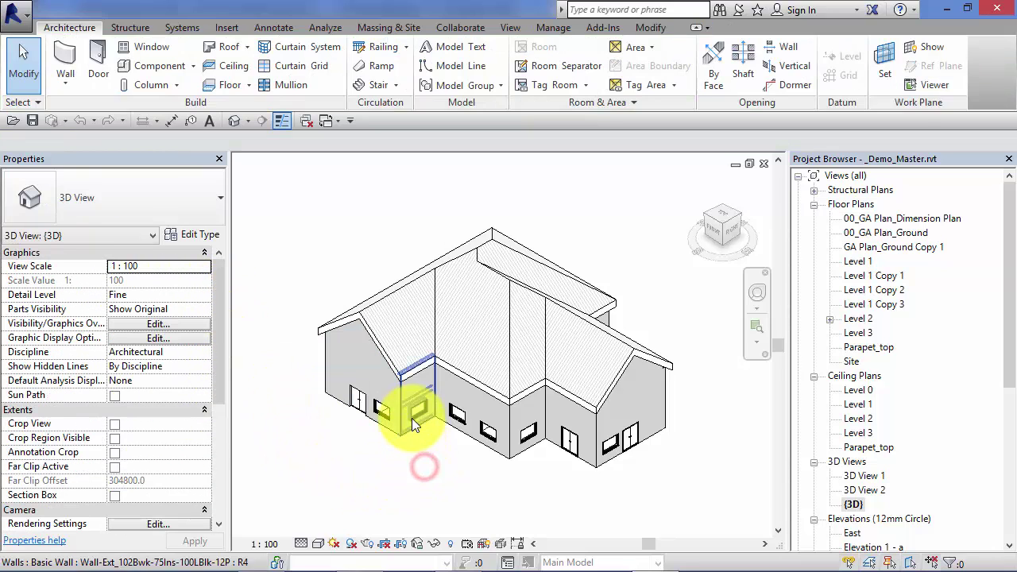
{"action": "left_click", "coordinate": [412, 414]}
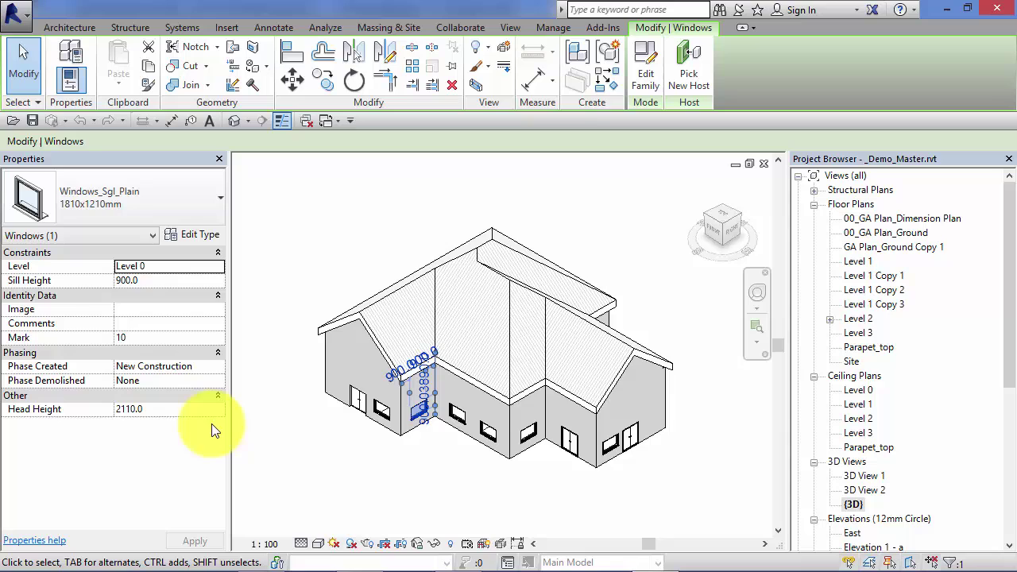
{"action": "left_click", "coordinate": [223, 269]}
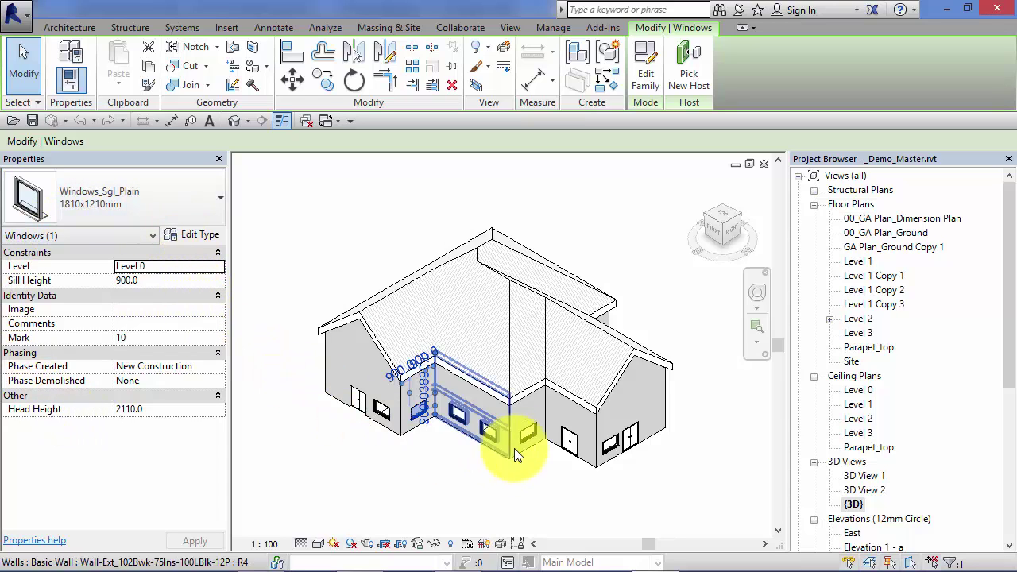
{"action": "left_click", "coordinate": [576, 394]}
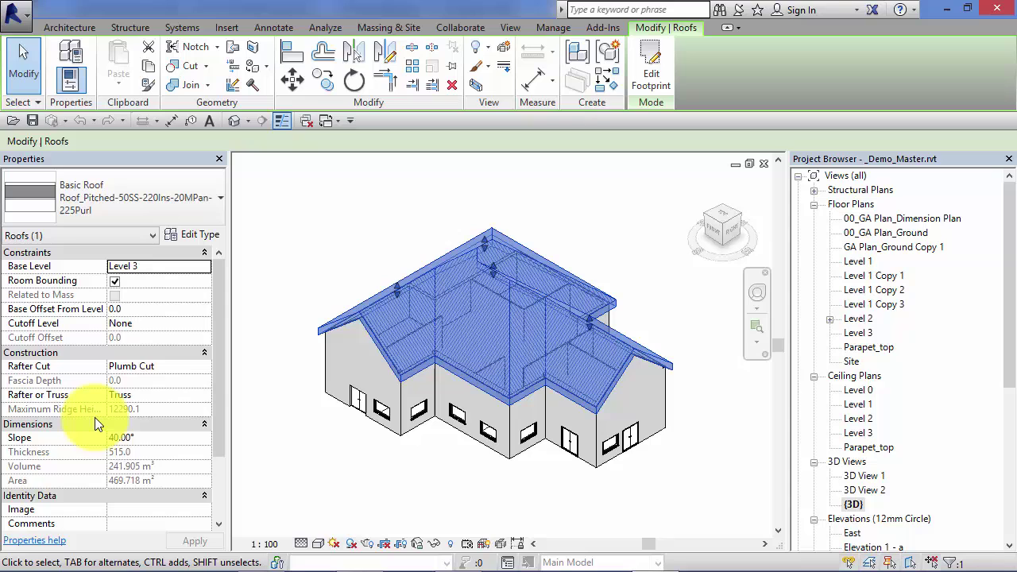
{"action": "left_click", "coordinate": [342, 261]}
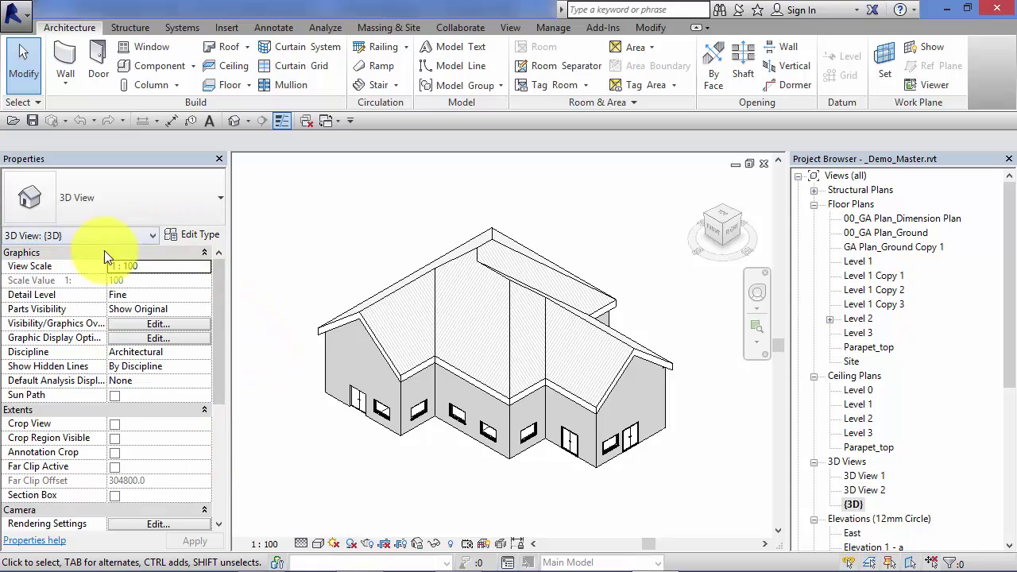
{"action": "left_click", "coordinate": [334, 397]}
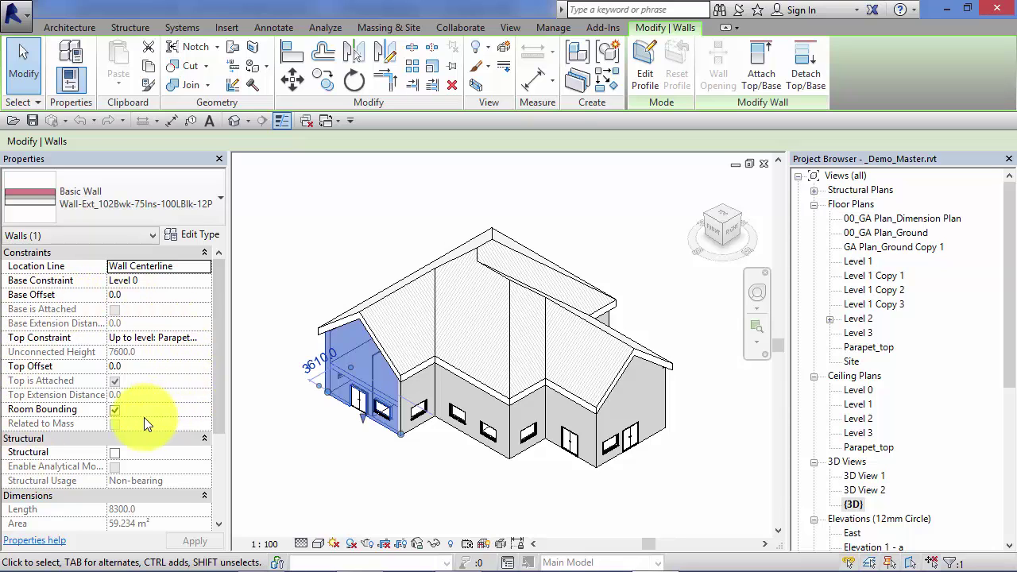
Step: Set the roof's Slope to 50° and apply it
{"action": "left_click", "coordinate": [463, 373]}
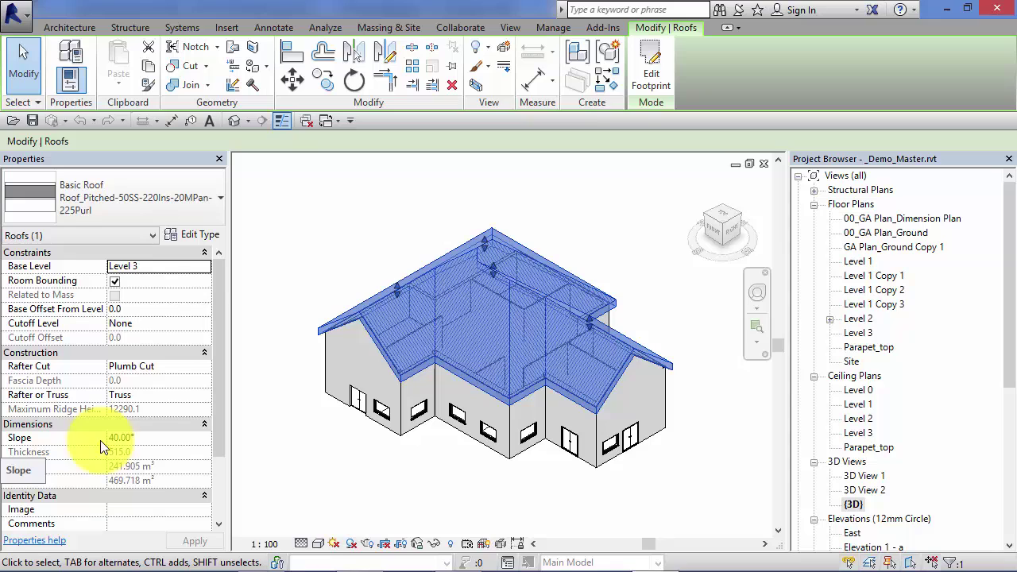
{"action": "left_click", "coordinate": [153, 438]}
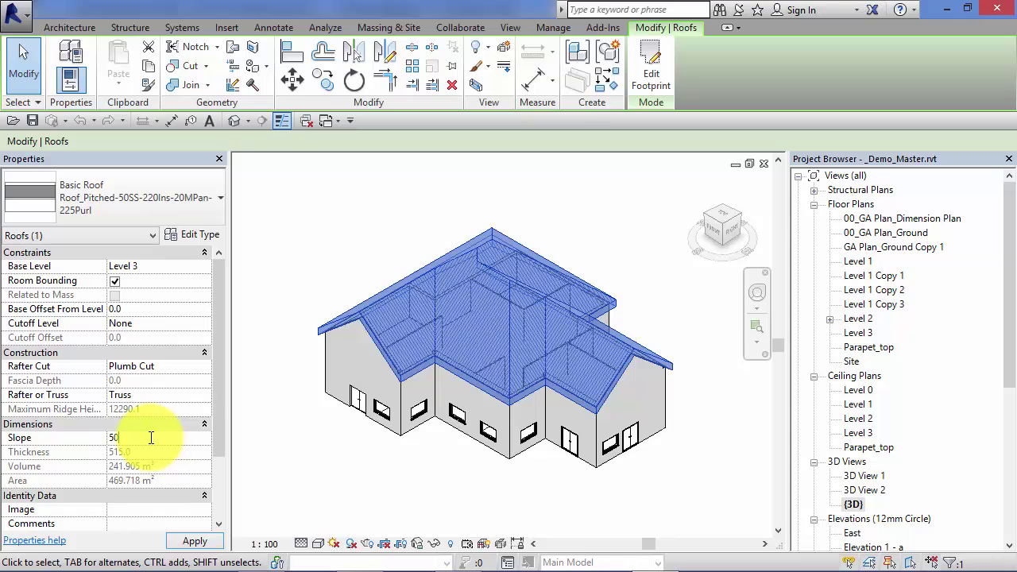
{"action": "left_click", "coordinate": [193, 540]}
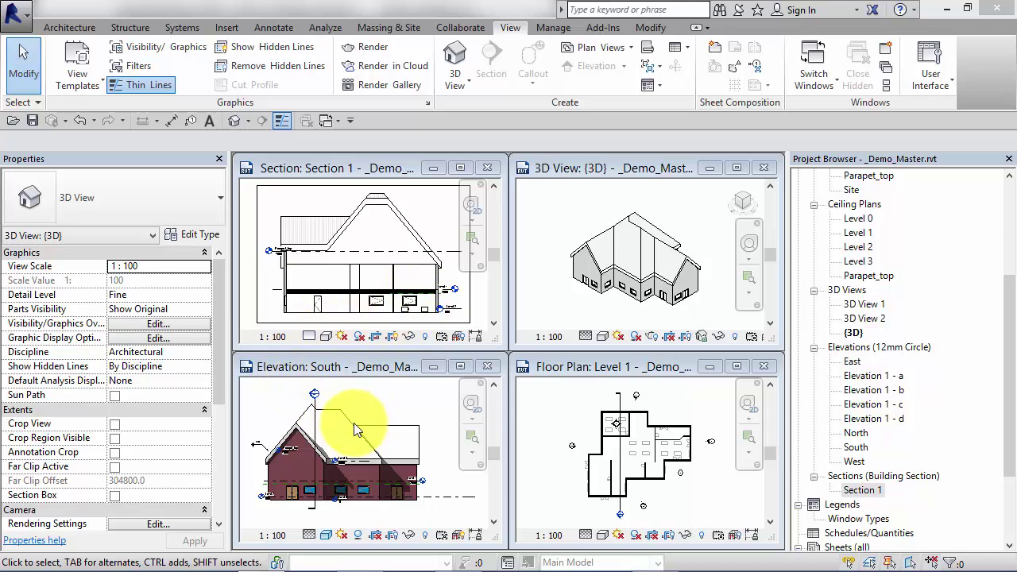
Step: In the Section 1 view, select the roof and change its Slope to 30°
{"action": "left_click", "coordinate": [348, 227]}
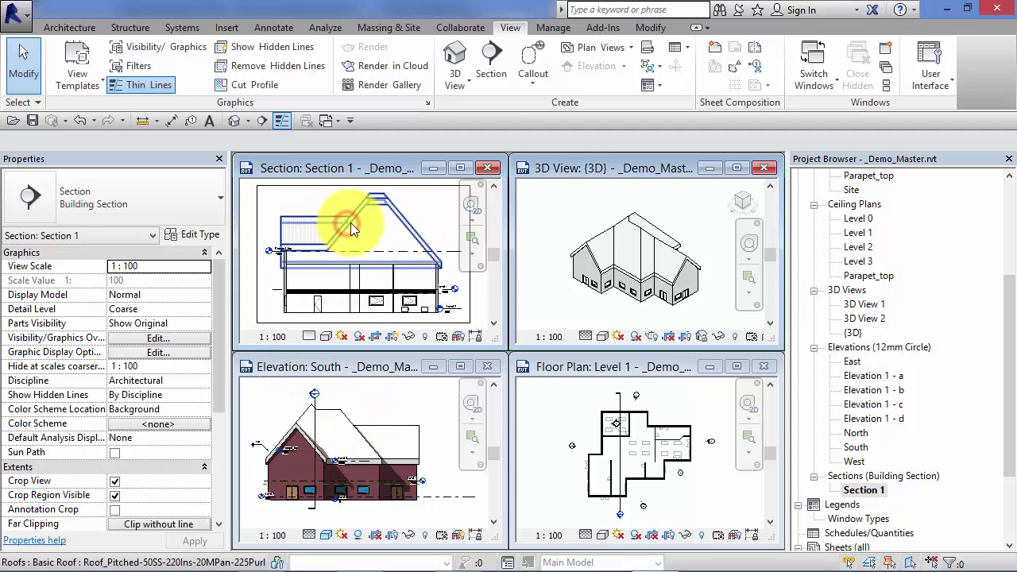
{"action": "left_click", "coordinate": [350, 224]}
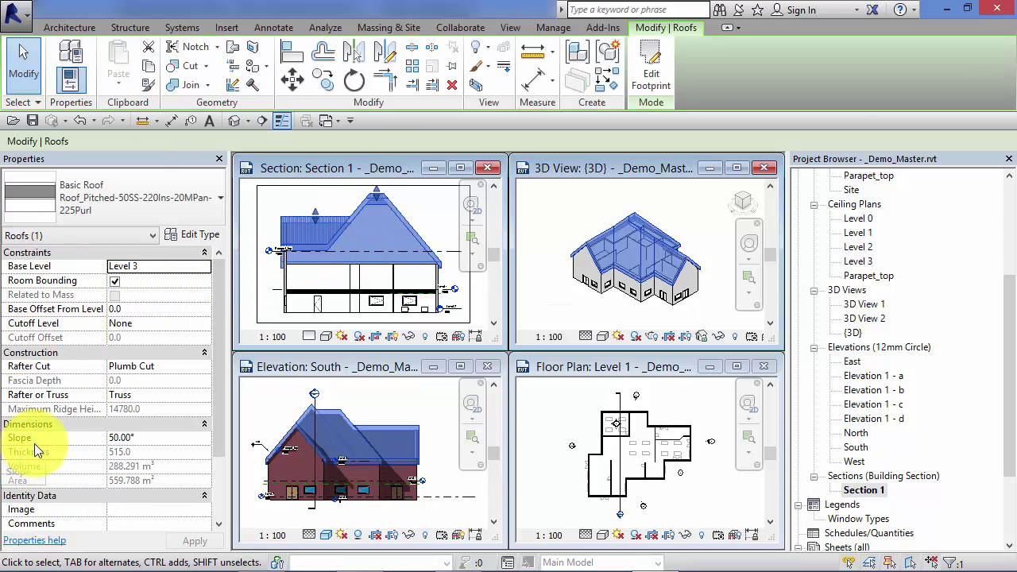
{"action": "left_click", "coordinate": [152, 437]}
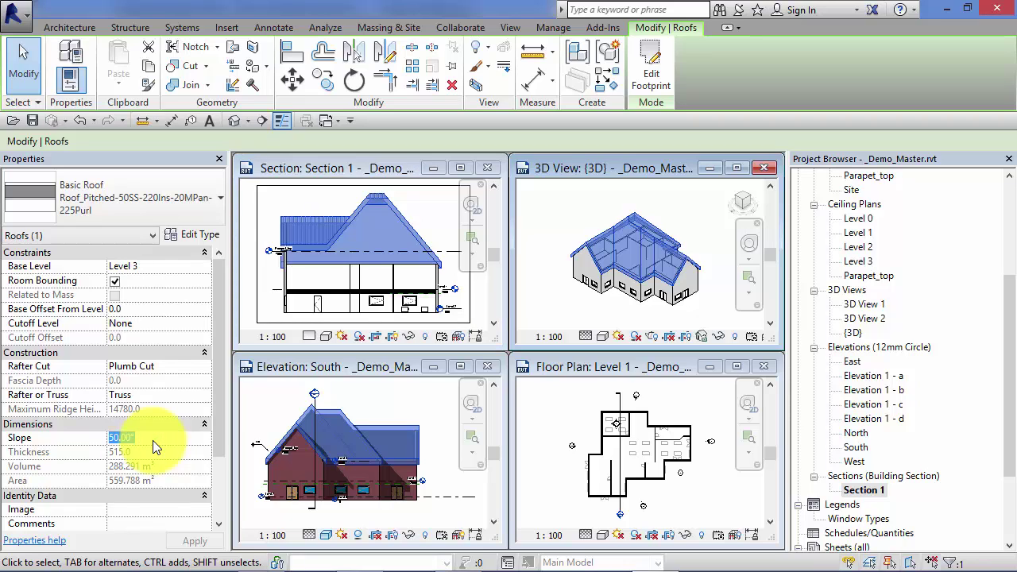
{"action": "type", "text": "30"}
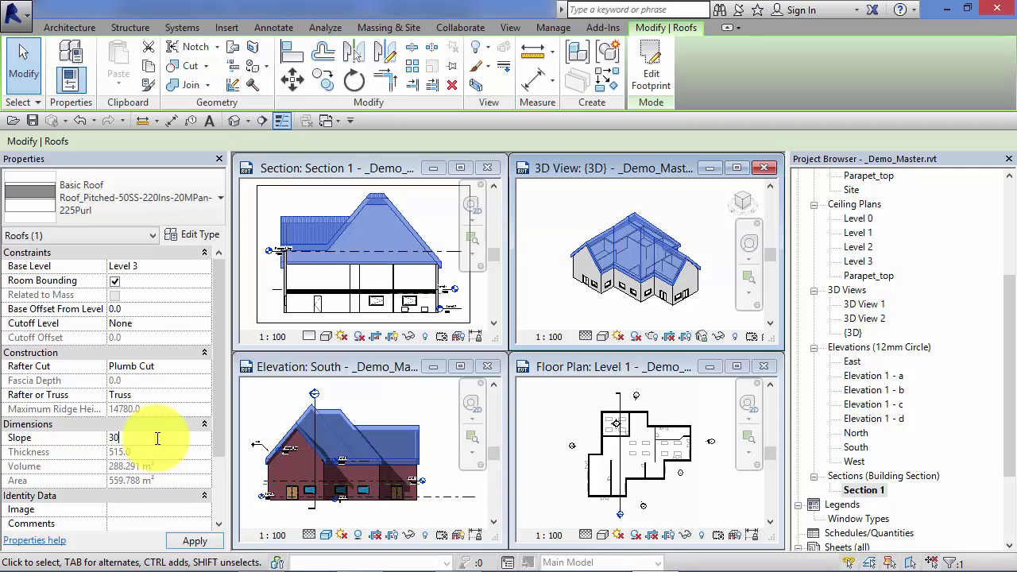
{"action": "key", "text": "Return"}
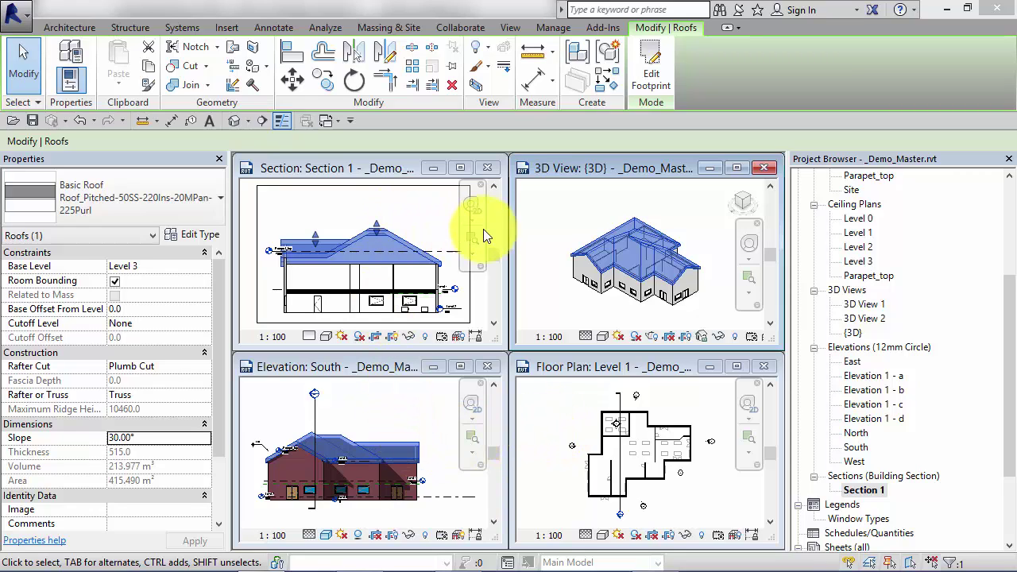
Step: In the Level 1 plan, drag the right end wall about 1 m left, from 7660.0 to 6598.9
{"action": "left_click", "coordinate": [548, 406]}
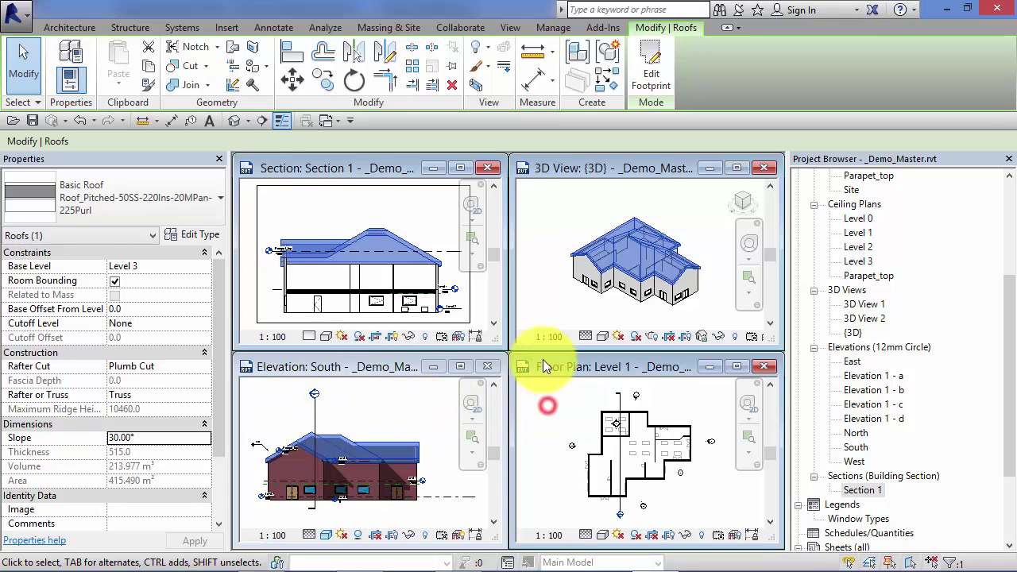
{"action": "left_click", "coordinate": [540, 292]}
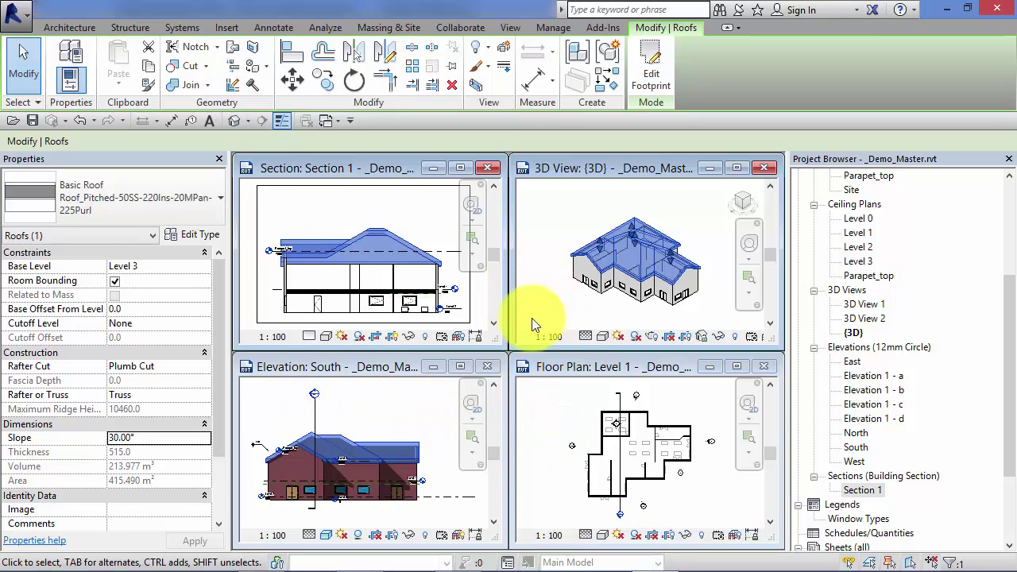
{"action": "left_click", "coordinate": [711, 477]}
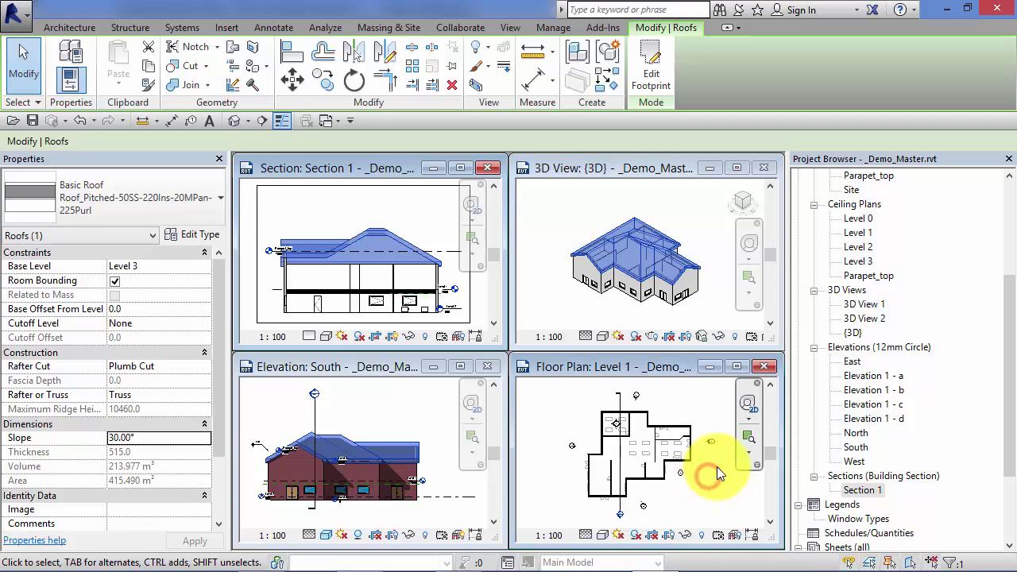
{"action": "scroll", "coordinate": [717, 466], "scroll_direction": "up", "scroll_amount": 4}
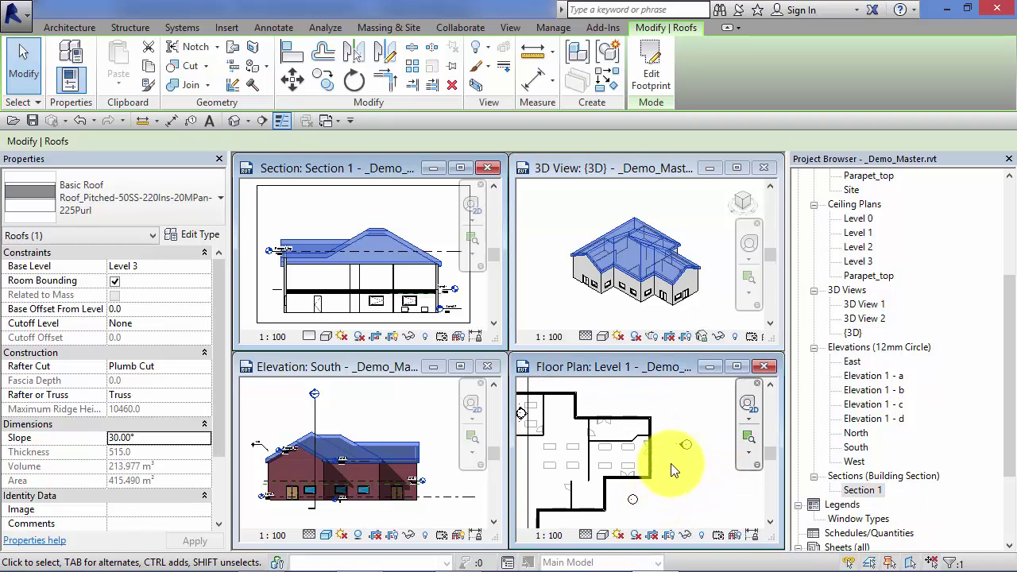
{"action": "scroll", "coordinate": [671, 463], "scroll_direction": "up", "scroll_amount": 2}
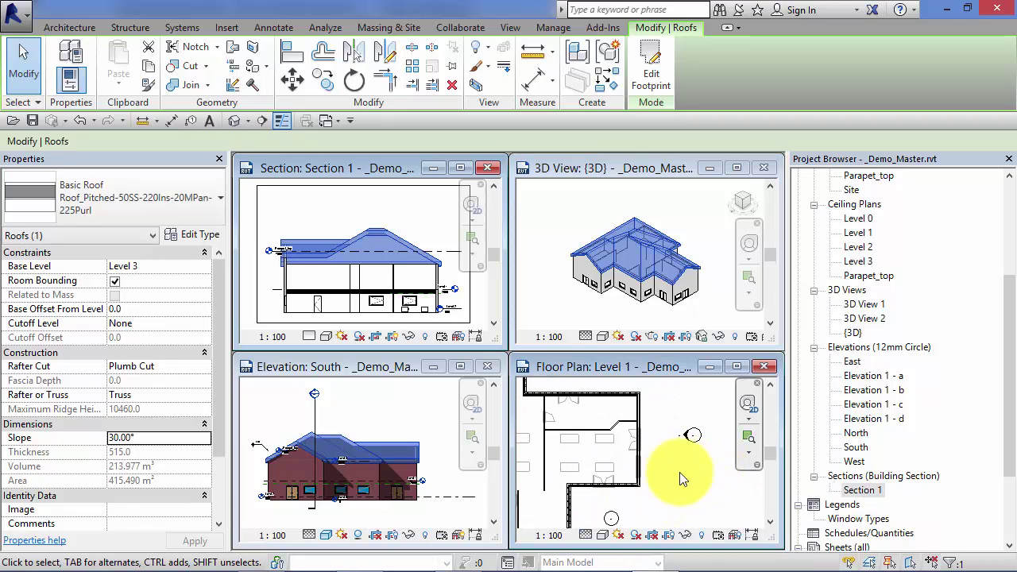
{"action": "left_click", "coordinate": [638, 411]}
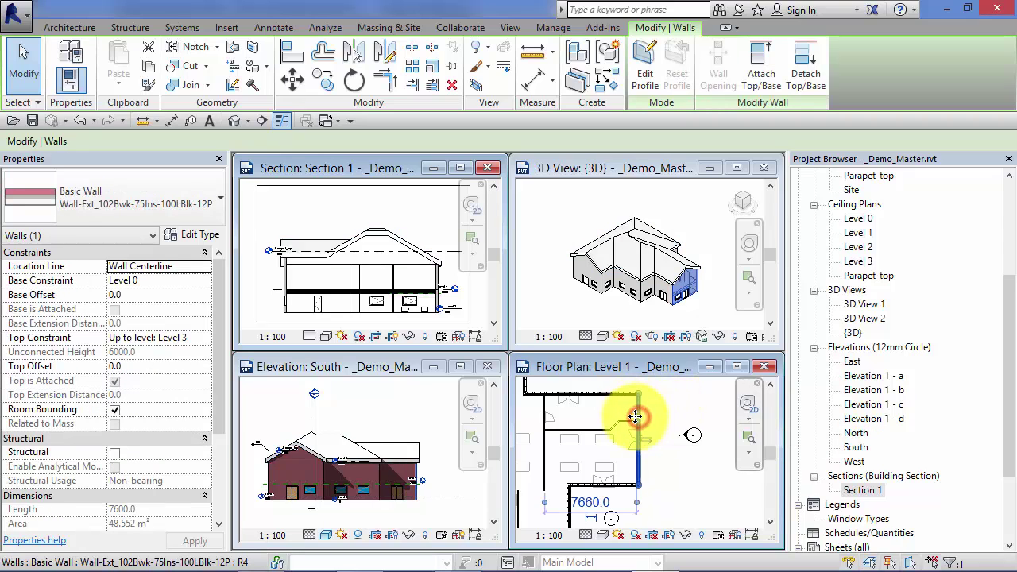
{"action": "mouse_move", "coordinate": [639, 416]}
{"action": "left_mouse_down"}
{"action": "mouse_move", "coordinate": [616, 417]}
{"action": "mouse_move", "coordinate": [628, 418]}
{"action": "left_mouse_up"}
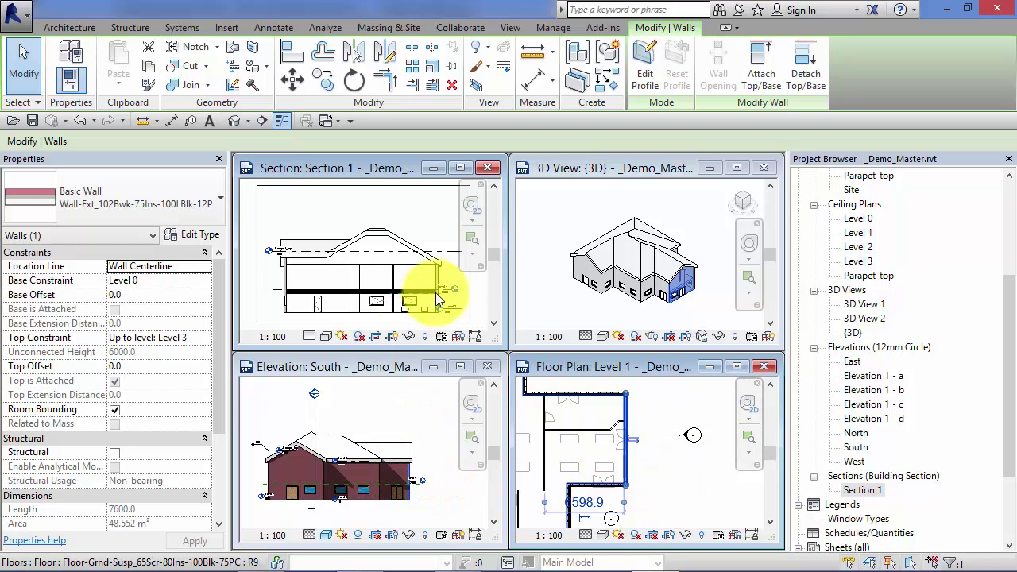
{"action": "middle_click_drag", "start_coordinate": [666, 435], "coordinate": [719, 460]}
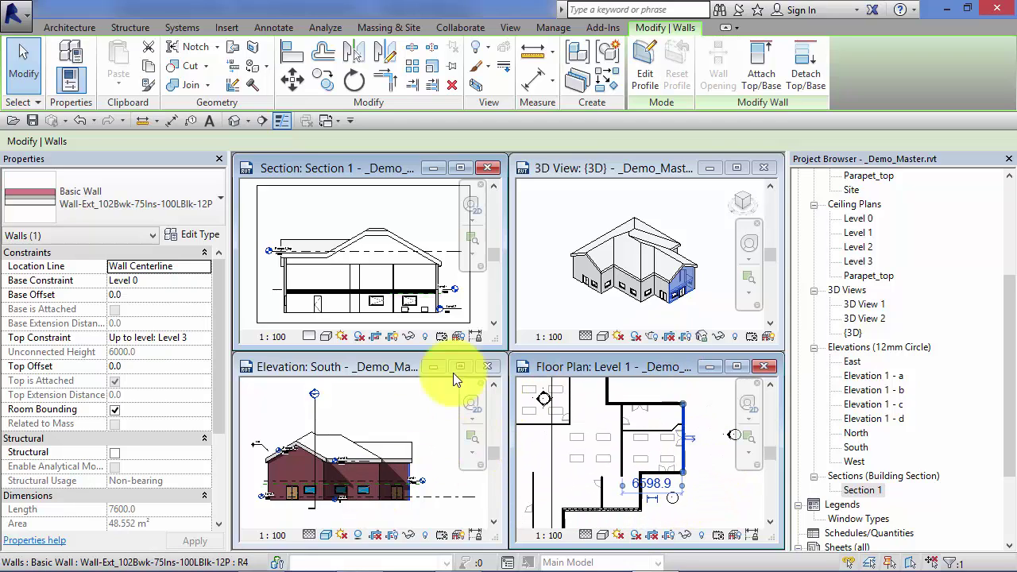
Step: Slide the Doors_ExtDbl_Flush 1810x2110mm door toward the wall corner, now dimensioned 2572.0
{"action": "scroll", "coordinate": [558, 304], "scroll_direction": "up", "scroll_amount": 5}
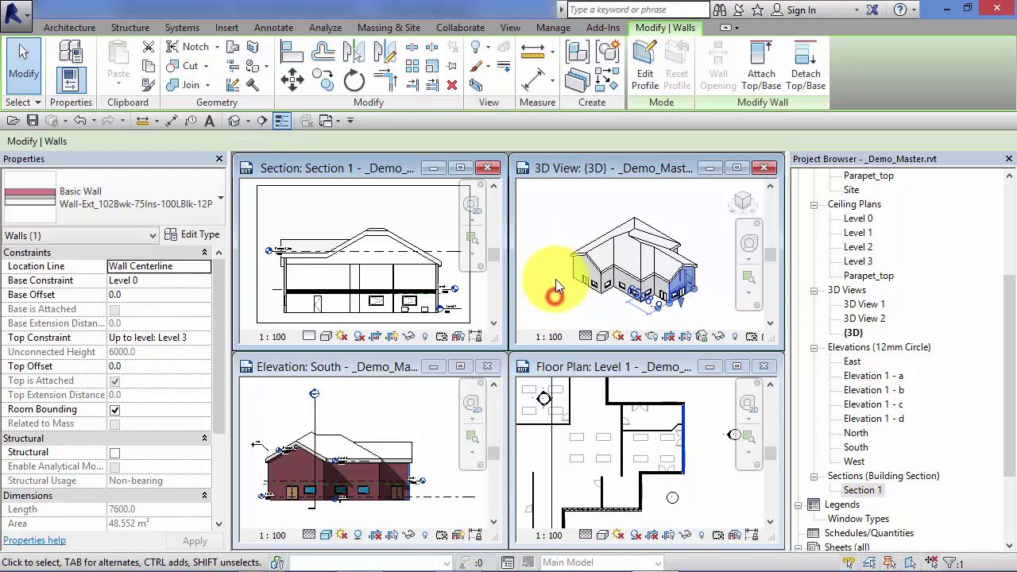
{"action": "scroll", "coordinate": [573, 313], "scroll_direction": "up", "scroll_amount": 5}
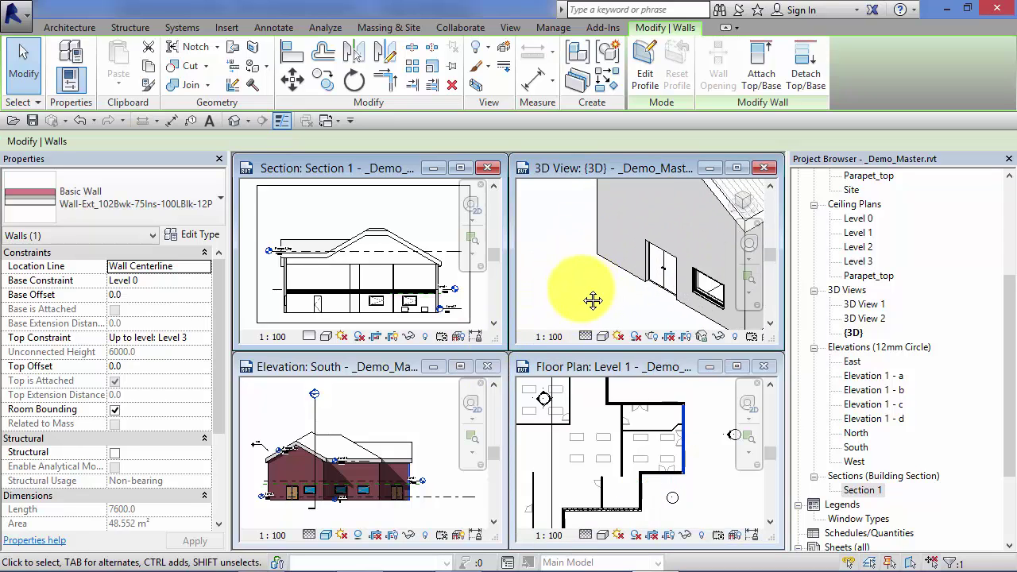
{"action": "middle_click_drag", "start_coordinate": [551, 302], "coordinate": [634, 282], "text": "shift"}
{"action": "left_click", "coordinate": [633, 286]}
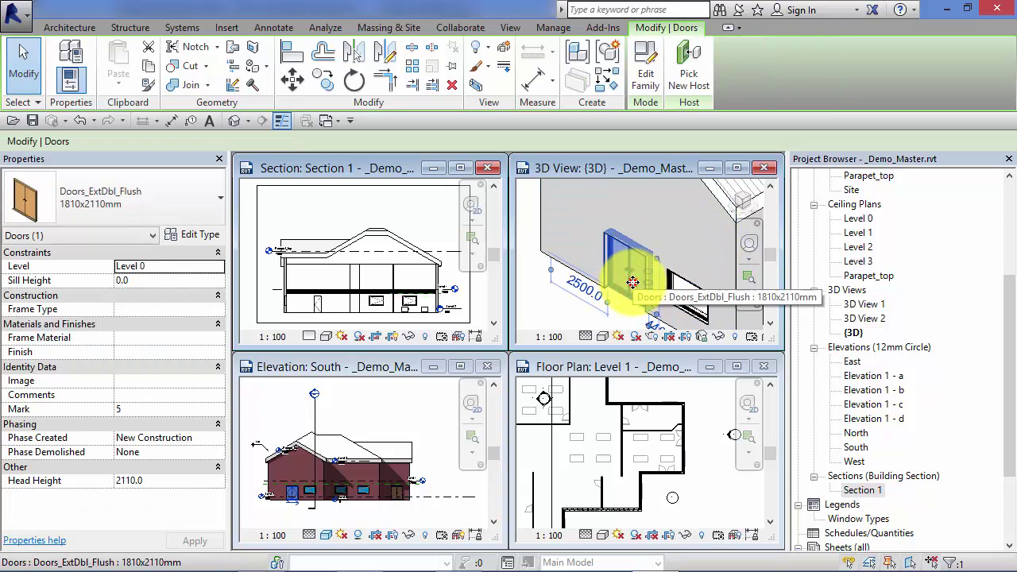
{"action": "left_click_drag", "start_coordinate": [630, 278], "coordinate": [587, 242]}
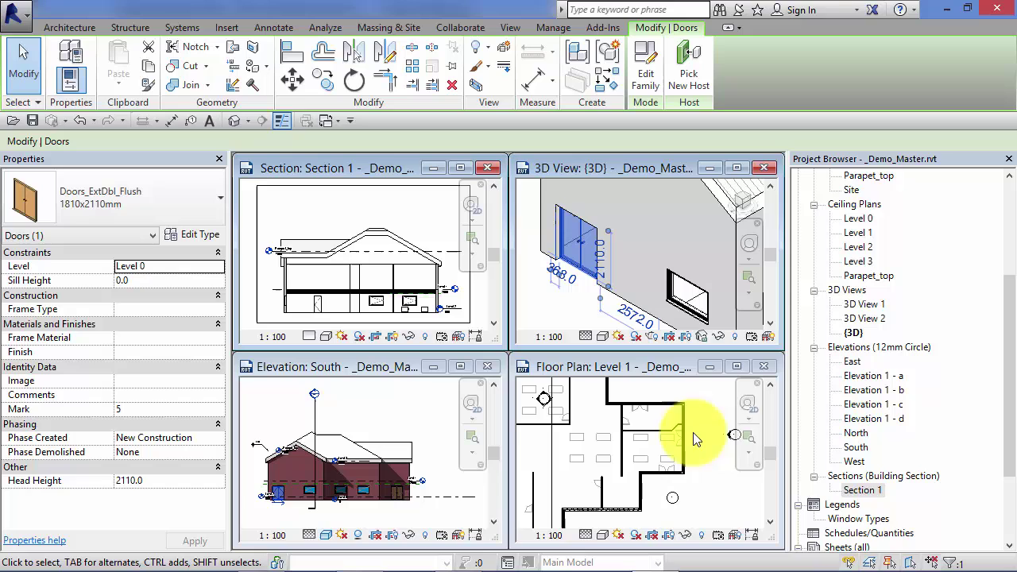
{"action": "left_click", "coordinate": [720, 487]}
{"action": "scroll", "coordinate": [718, 470], "scroll_direction": "down", "scroll_amount": 2}
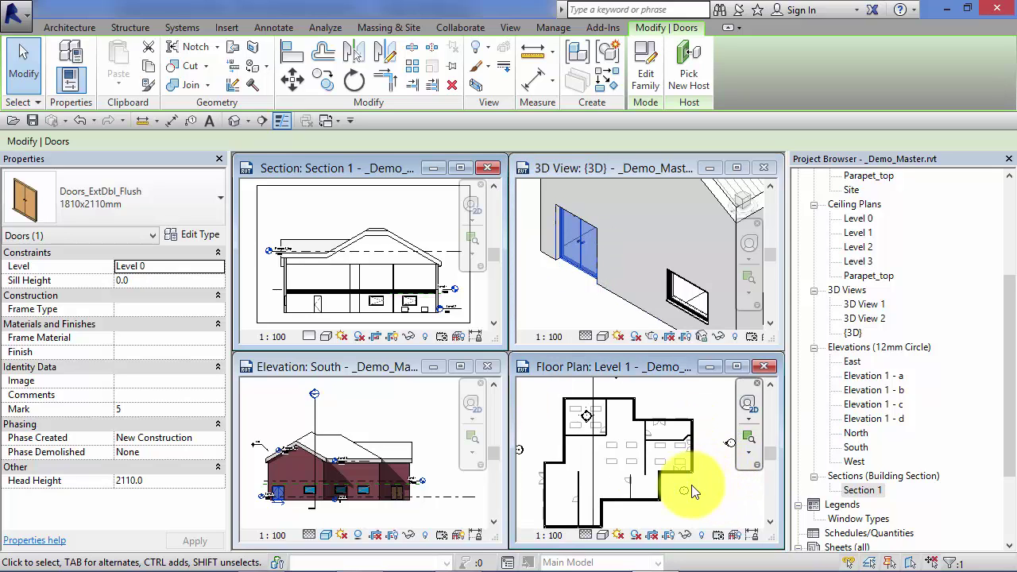